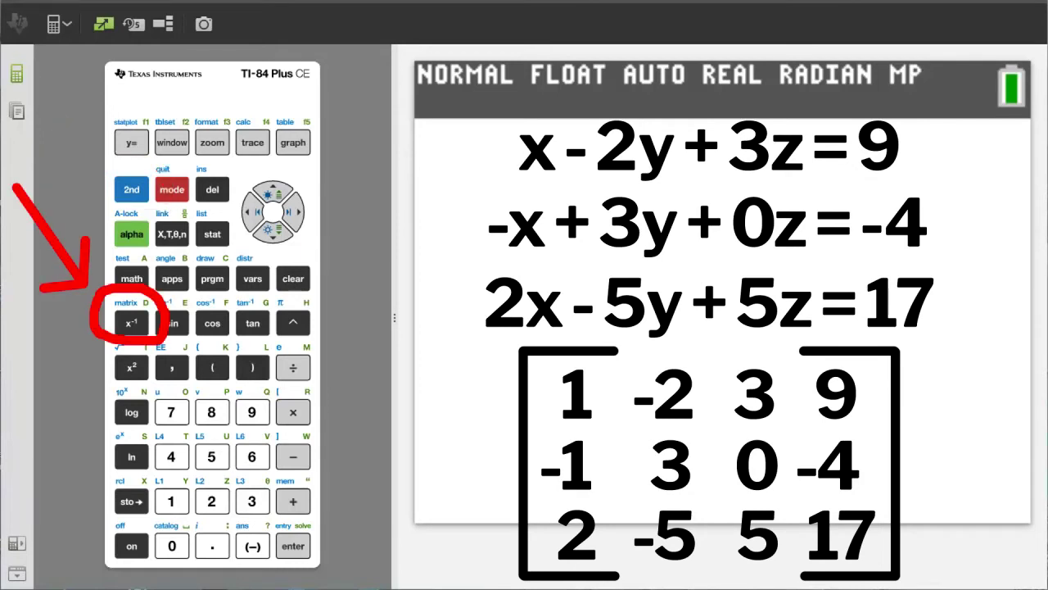
Open matrix [A] in the matrix editor from the MATRIX EDIT menu
{"action": "left_click", "coordinate": [134, 192]}
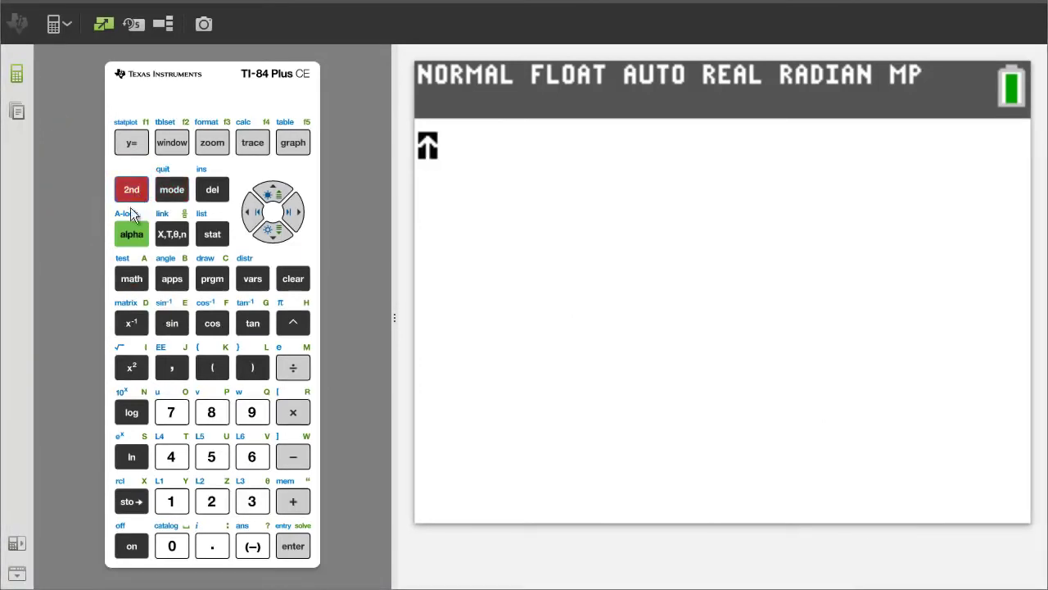
{"action": "left_click", "coordinate": [131, 323]}
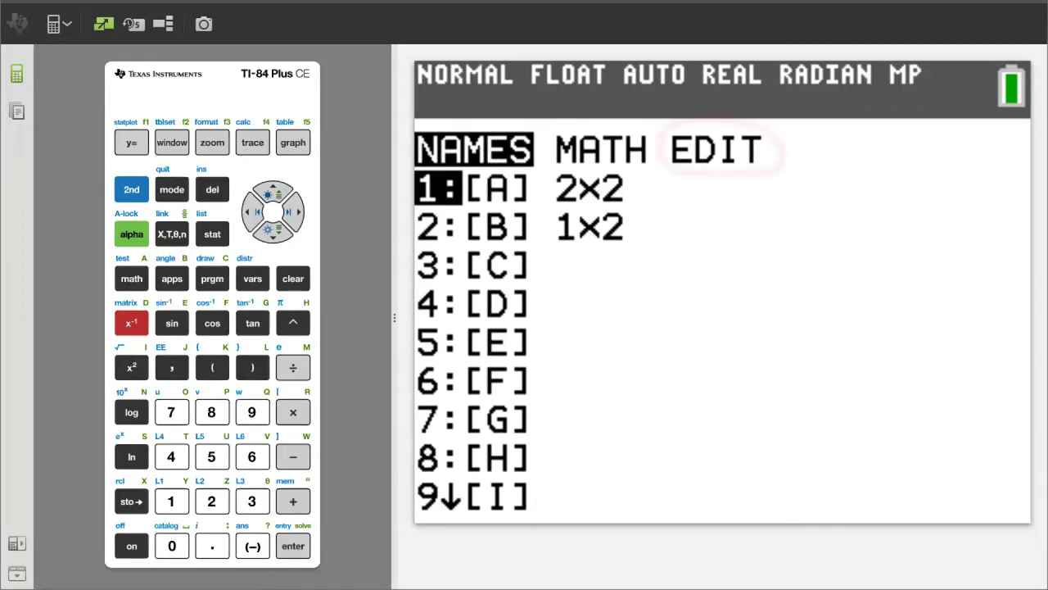
{"action": "left_click", "coordinate": [293, 213]}
{"action": "left_click", "coordinate": [295, 215]}
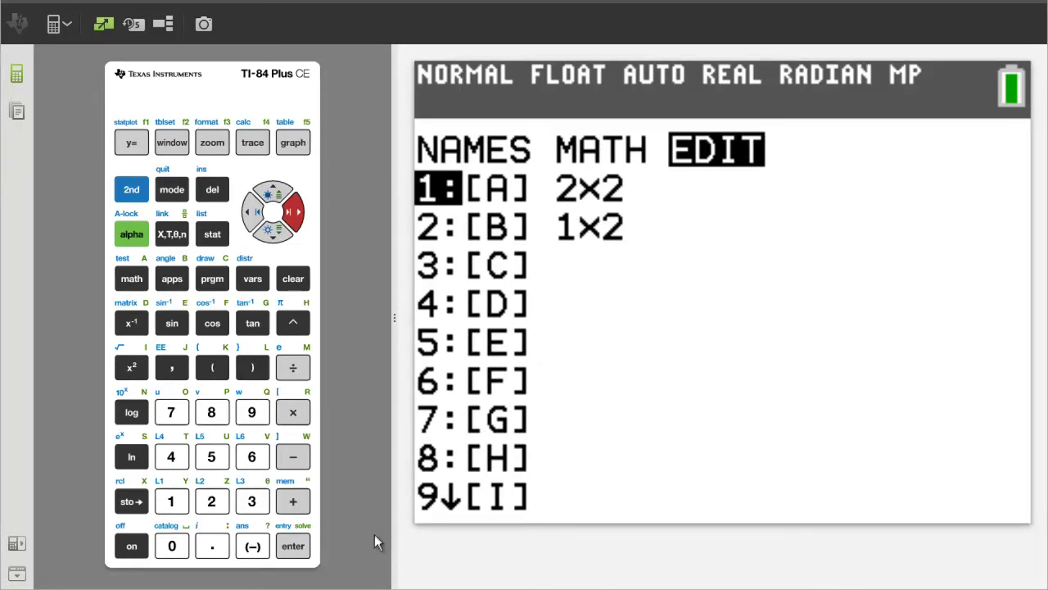
{"action": "left_click", "coordinate": [292, 545]}
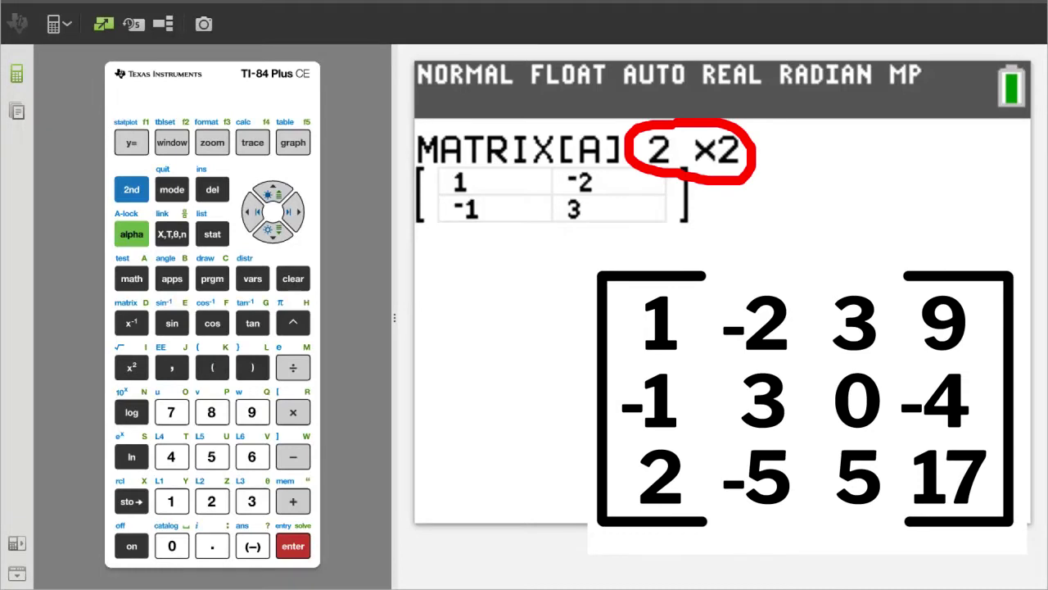
Set matrix [A]'s dimensions to 3 rows by 4 columns
{"action": "left_click", "coordinate": [252, 501]}
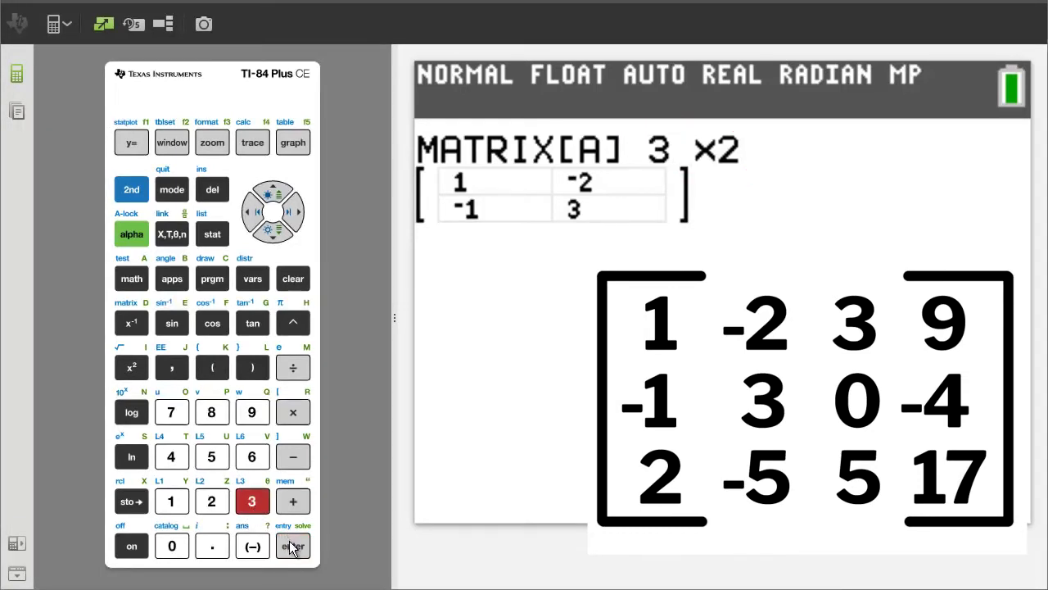
{"action": "left_click", "coordinate": [290, 547]}
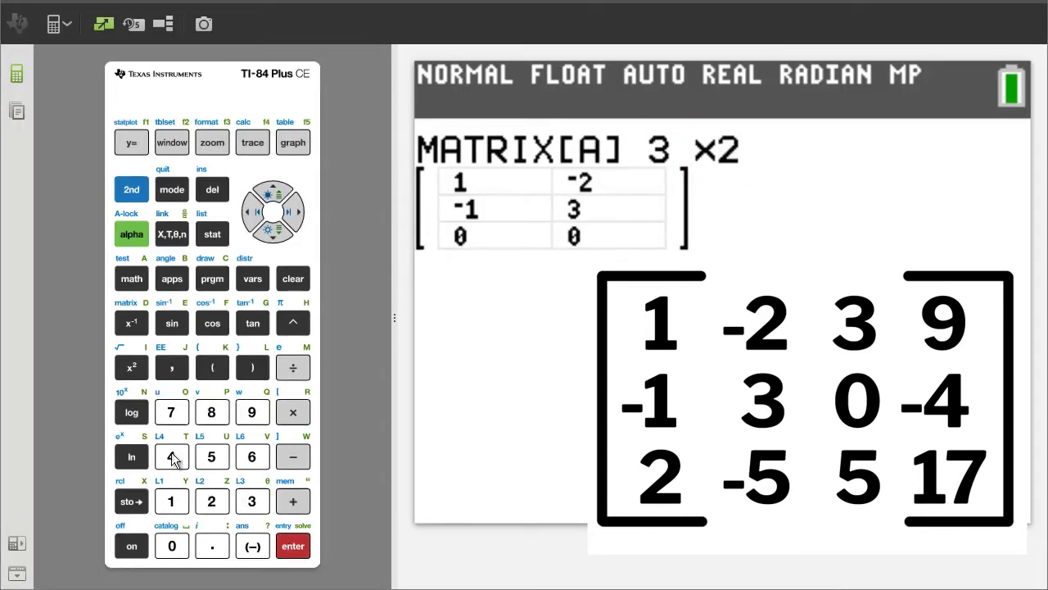
{"action": "left_click", "coordinate": [172, 457]}
{"action": "left_click", "coordinate": [293, 546]}
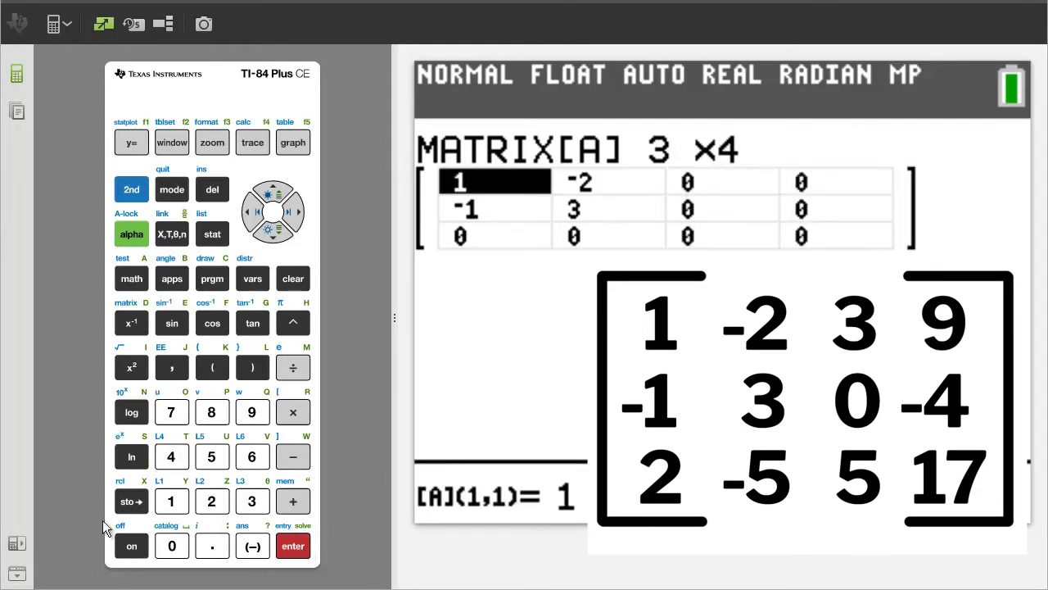
Enter row 1 of matrix [A] as 1, -2, 3, 9
{"action": "left_click", "coordinate": [172, 501]}
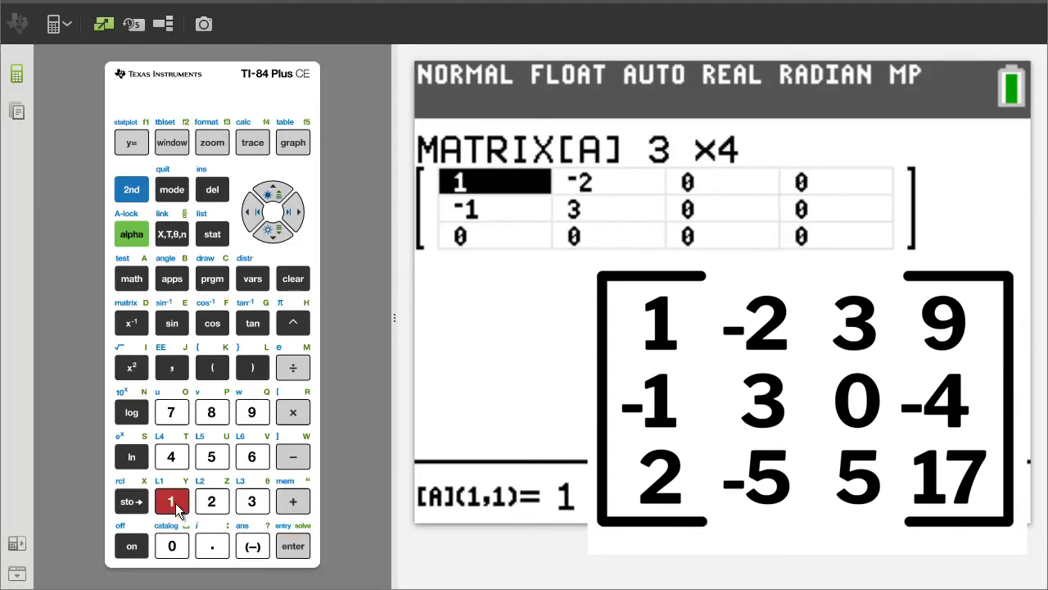
{"action": "left_click", "coordinate": [290, 545]}
{"action": "left_click", "coordinate": [250, 547]}
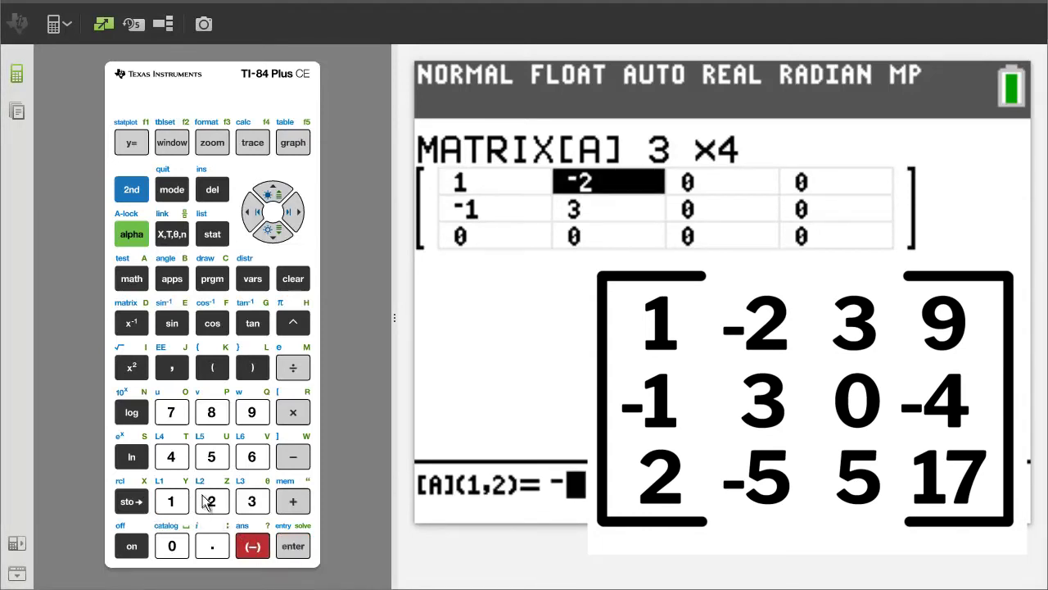
{"action": "left_click", "coordinate": [211, 502]}
{"action": "left_click", "coordinate": [292, 547]}
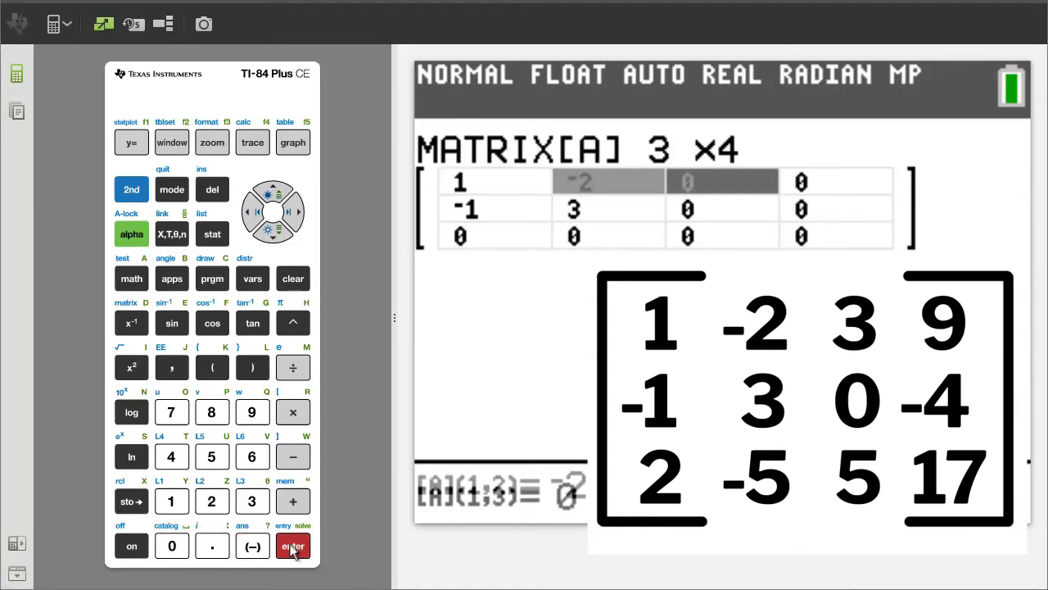
{"action": "left_click", "coordinate": [252, 501]}
{"action": "left_click", "coordinate": [293, 548]}
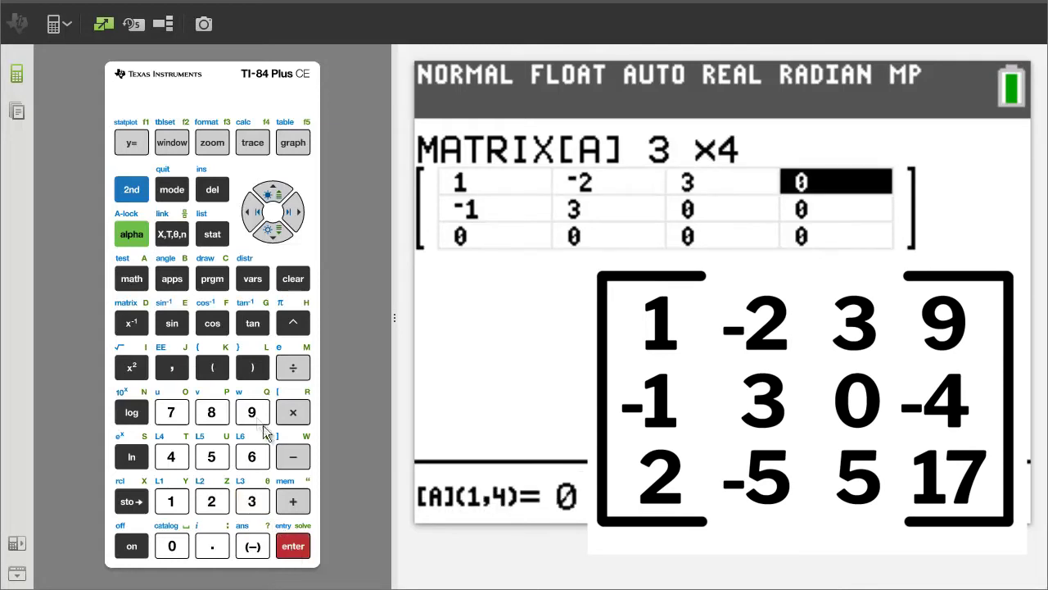
{"action": "left_click", "coordinate": [252, 411]}
{"action": "left_click", "coordinate": [292, 550]}
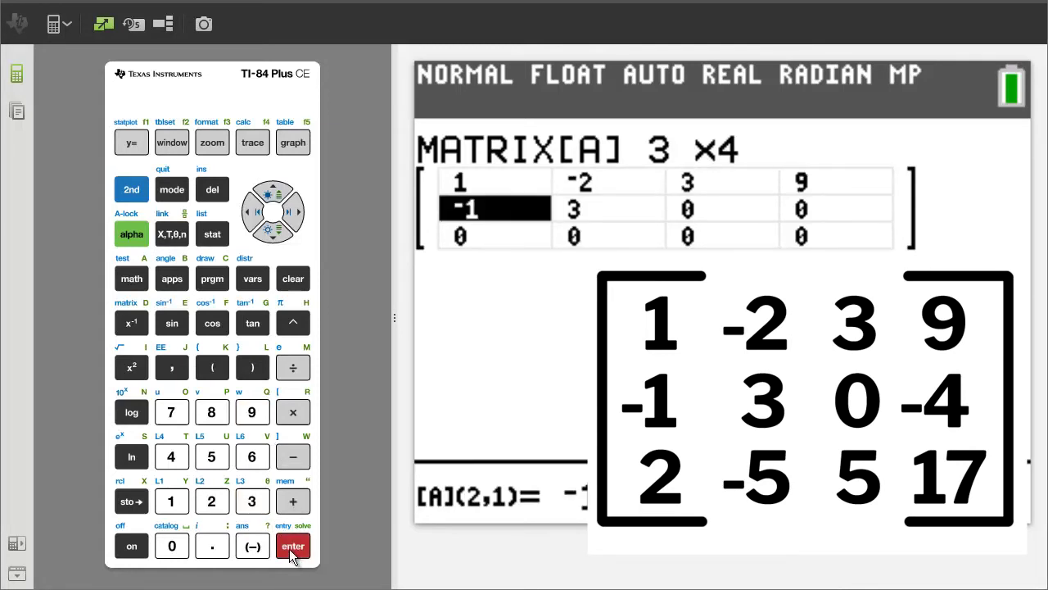
Enter row 2 of matrix [A] as -1, 3, 0, -4
{"action": "left_click", "coordinate": [252, 545]}
{"action": "left_click", "coordinate": [181, 506]}
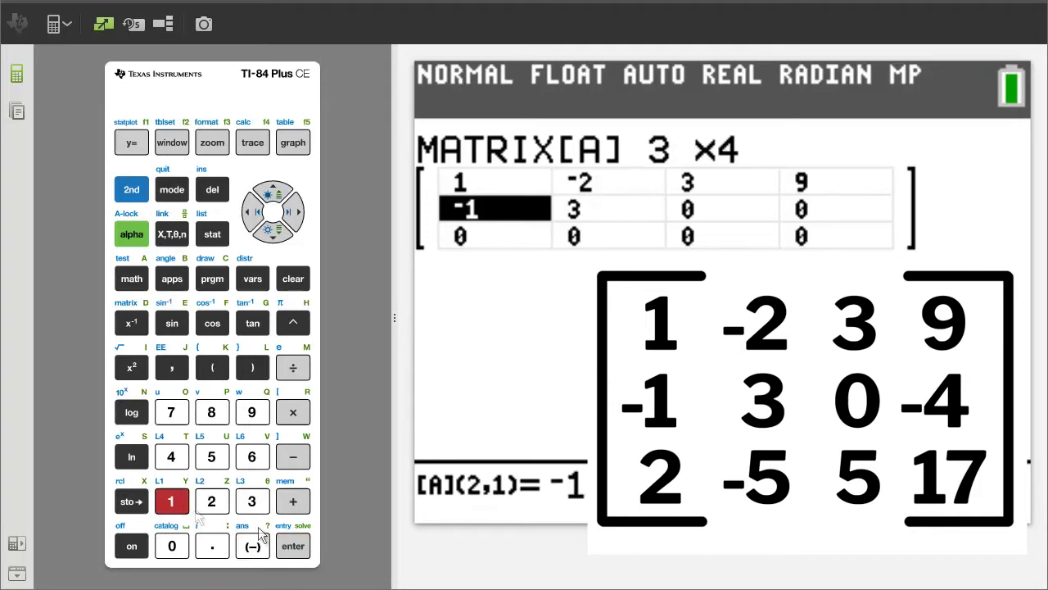
{"action": "left_click", "coordinate": [293, 547]}
{"action": "left_click", "coordinate": [253, 502]}
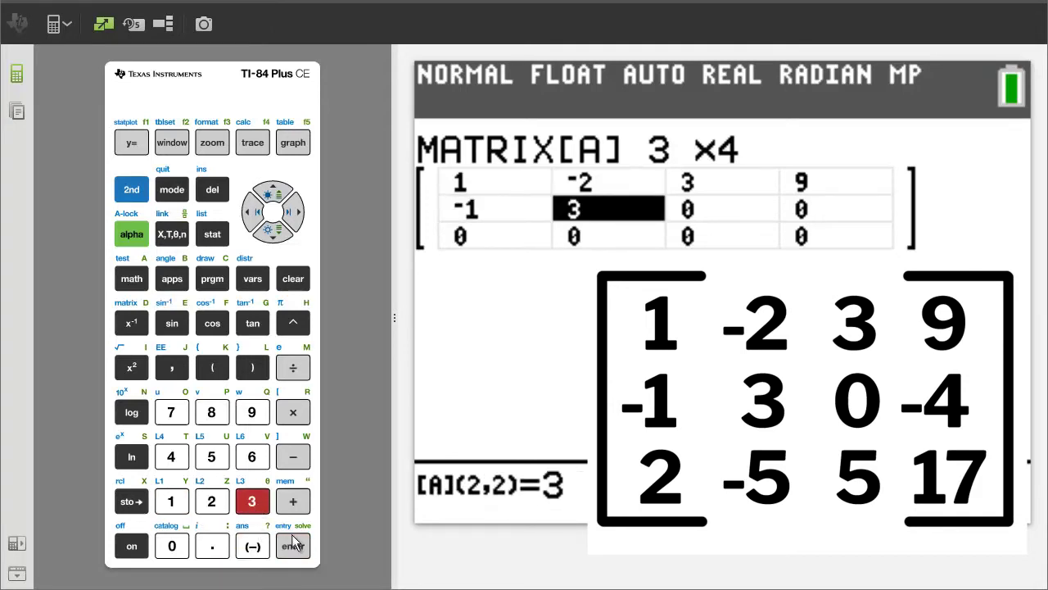
{"action": "left_click", "coordinate": [287, 547]}
{"action": "left_click", "coordinate": [185, 547]}
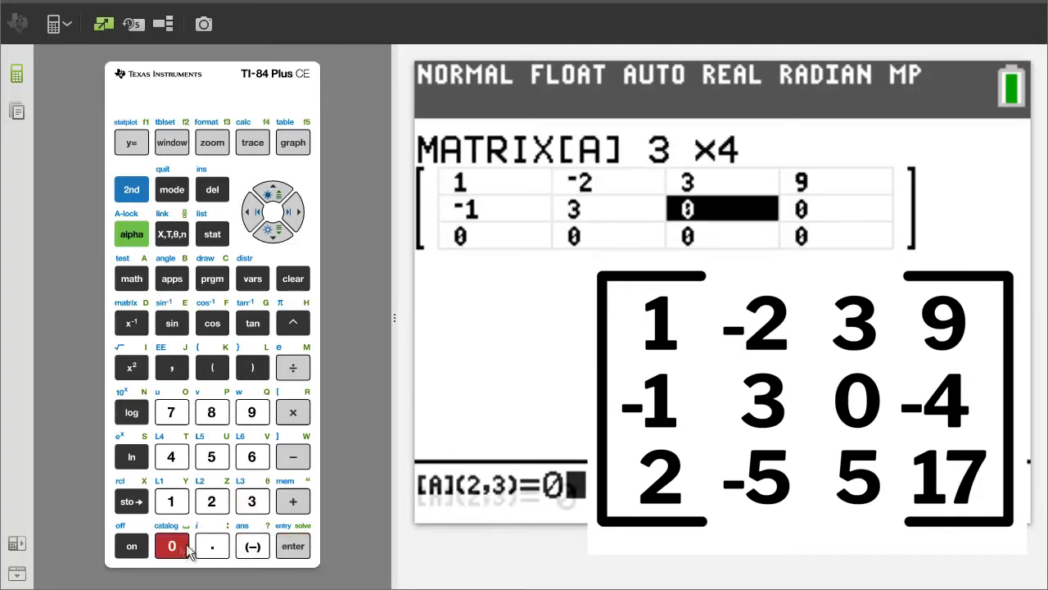
{"action": "left_click", "coordinate": [293, 549]}
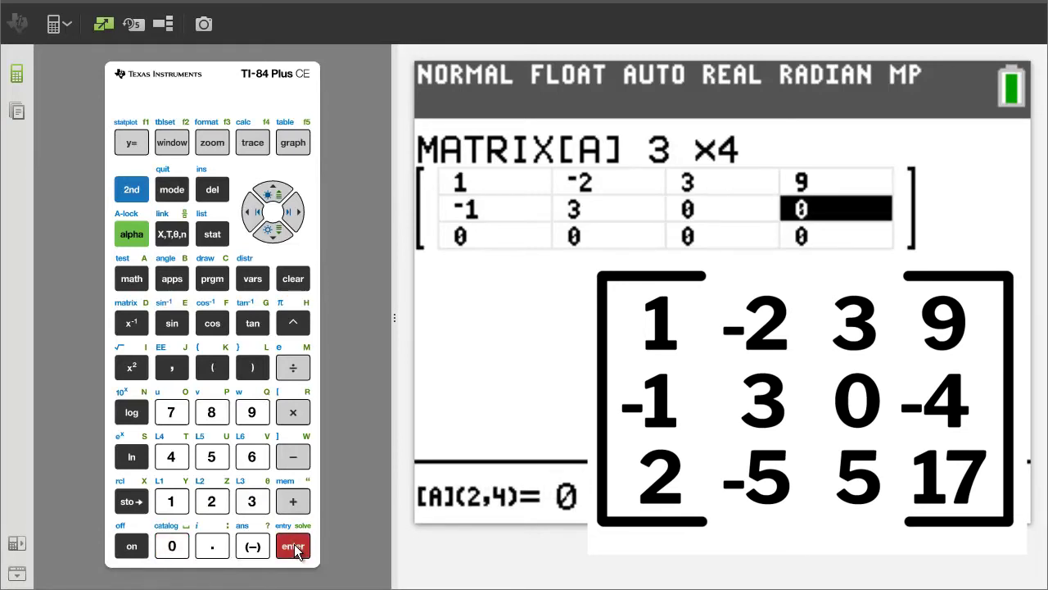
{"action": "left_click", "coordinate": [253, 546]}
{"action": "left_click", "coordinate": [171, 458]}
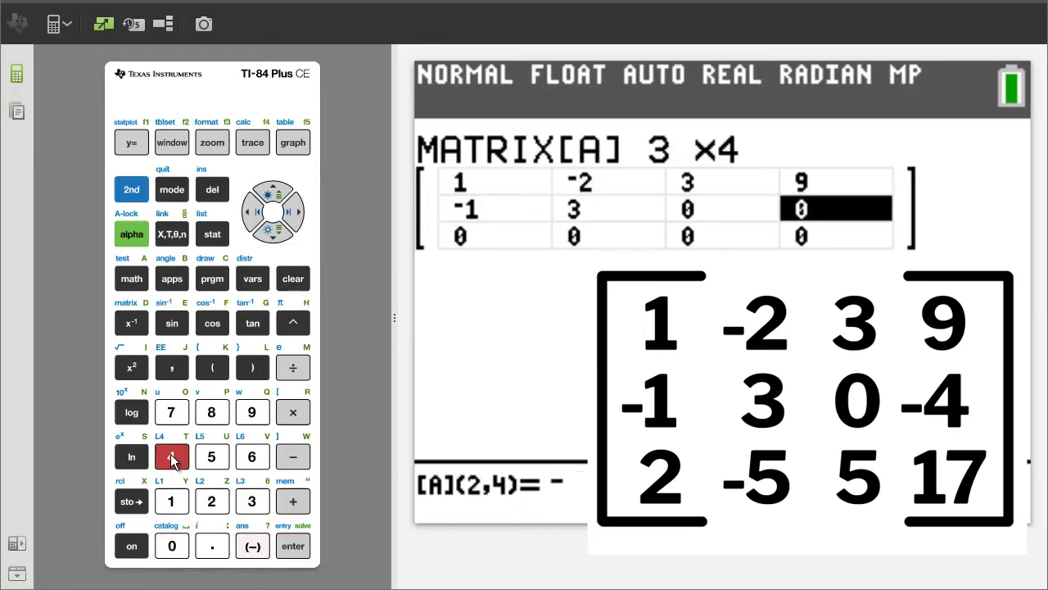
{"action": "left_click", "coordinate": [297, 548]}
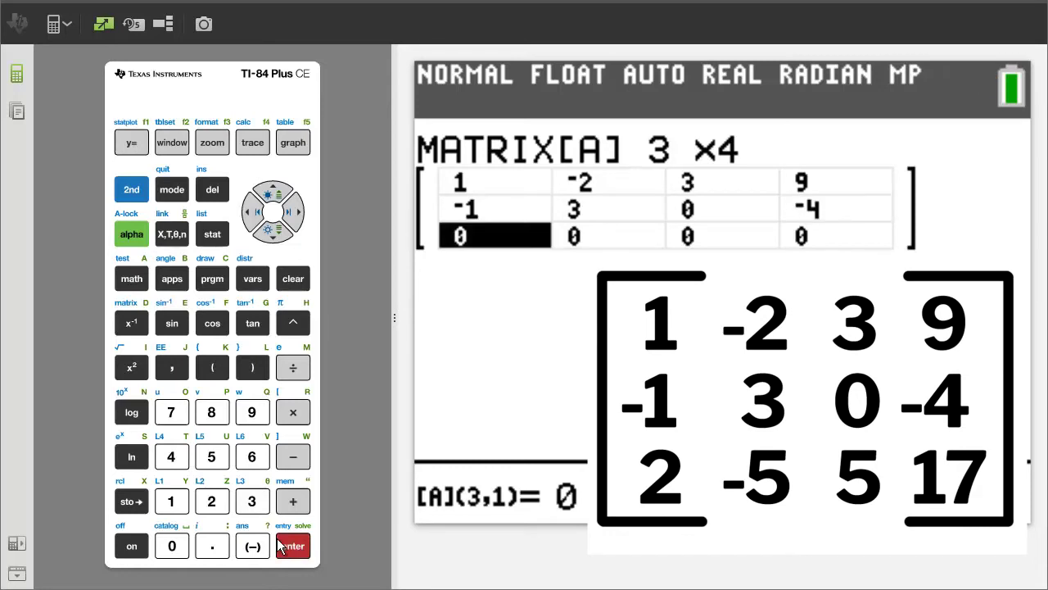
Enter row 3 of matrix [A] as 2, -5, 5, 17
{"action": "left_click", "coordinate": [211, 502]}
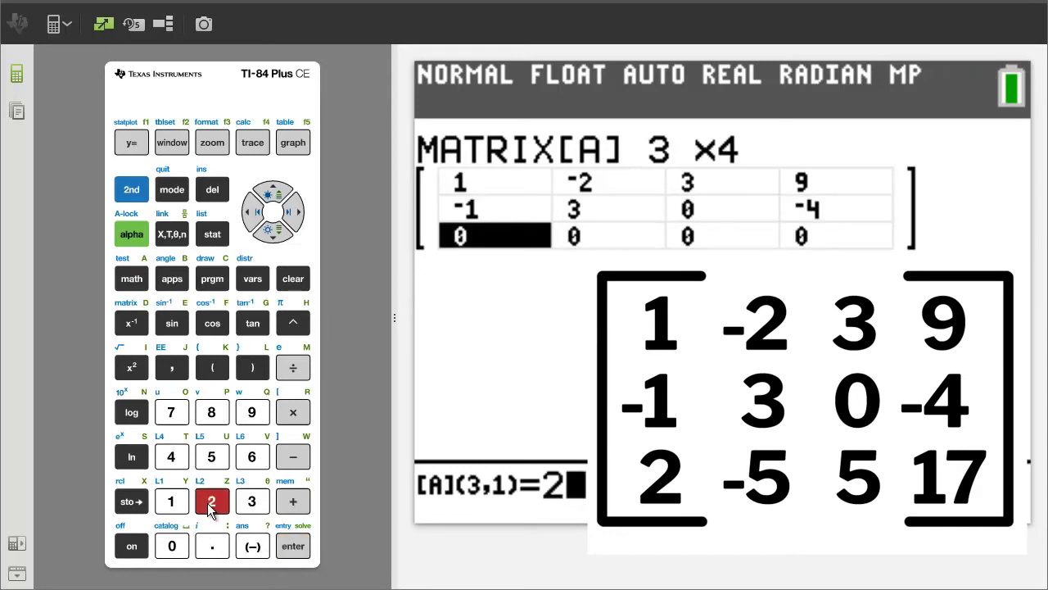
{"action": "left_click", "coordinate": [296, 547]}
{"action": "left_click", "coordinate": [253, 546]}
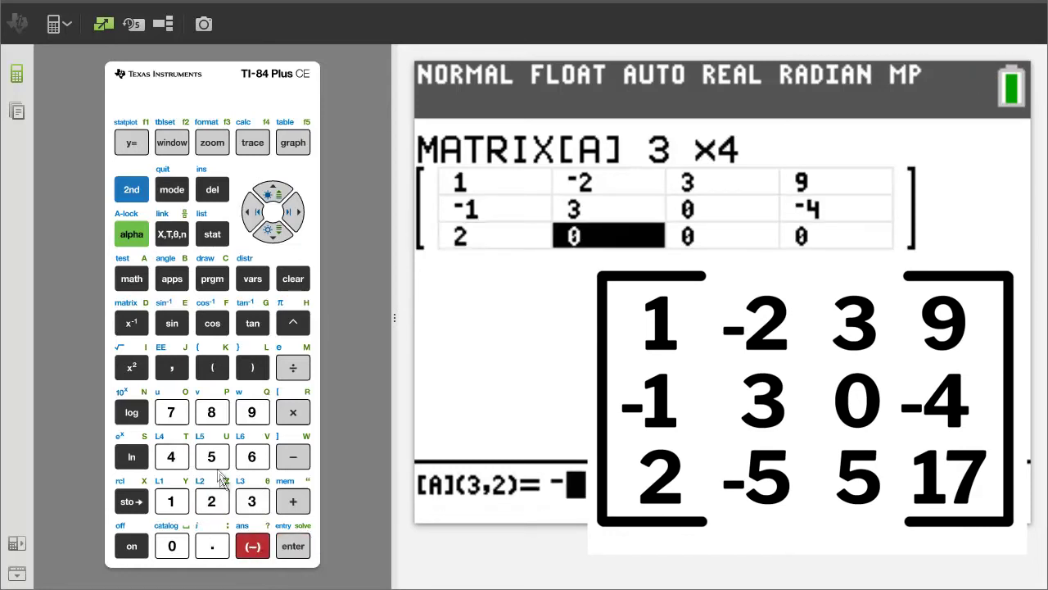
{"action": "left_click", "coordinate": [212, 456]}
{"action": "left_click", "coordinate": [291, 547]}
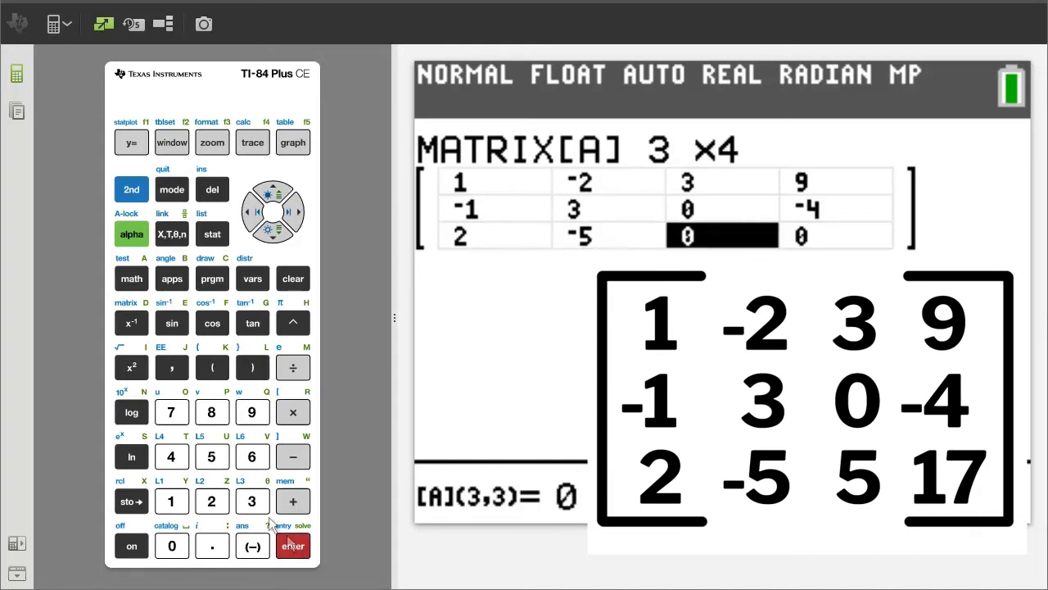
{"action": "left_click", "coordinate": [211, 457]}
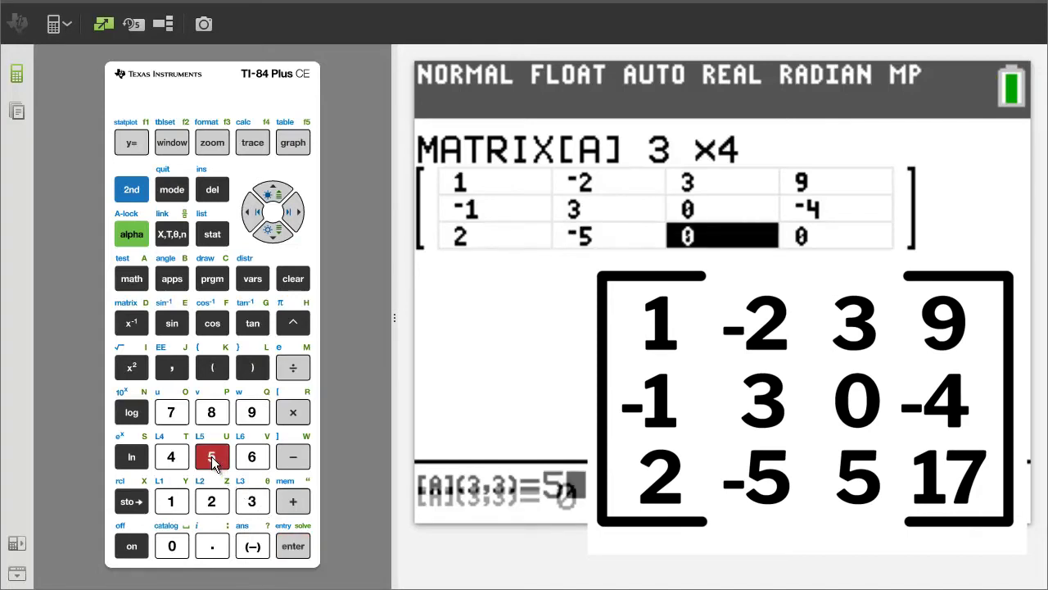
{"action": "left_click", "coordinate": [300, 553]}
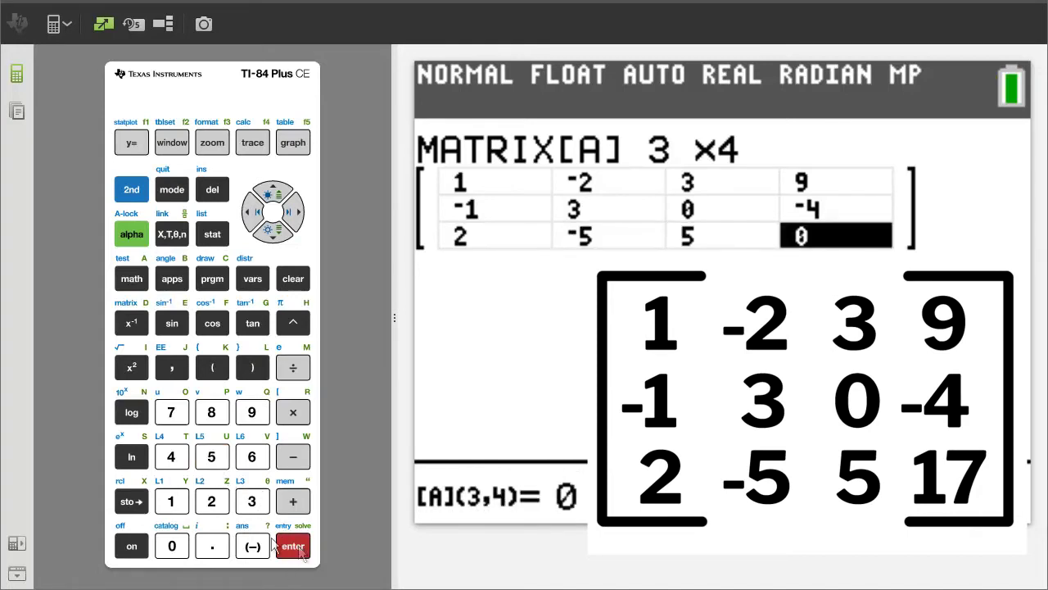
{"action": "left_click", "coordinate": [170, 501]}
{"action": "left_click", "coordinate": [170, 412]}
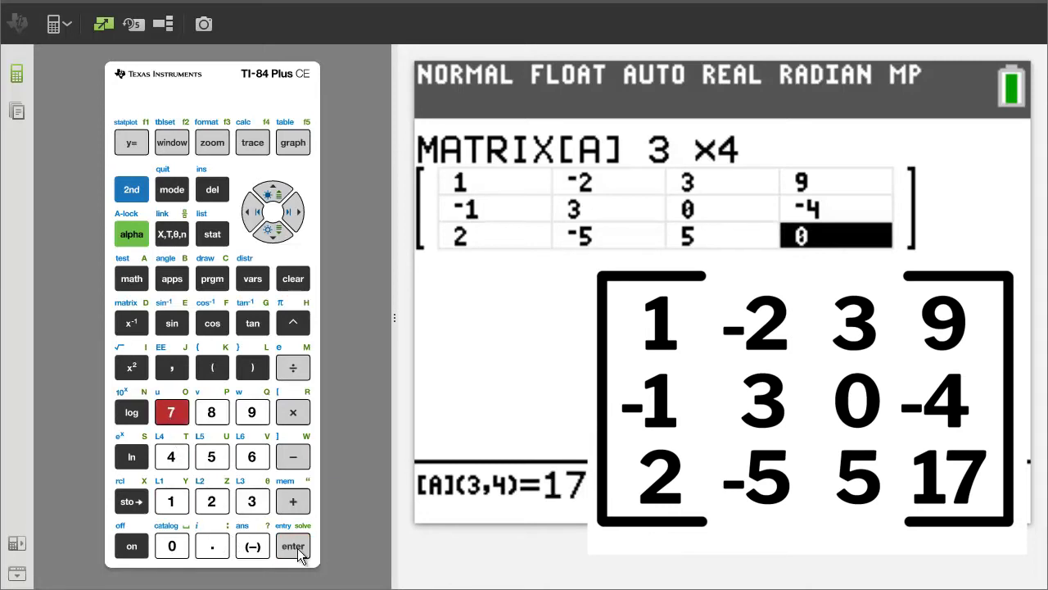
{"action": "left_click", "coordinate": [302, 551]}
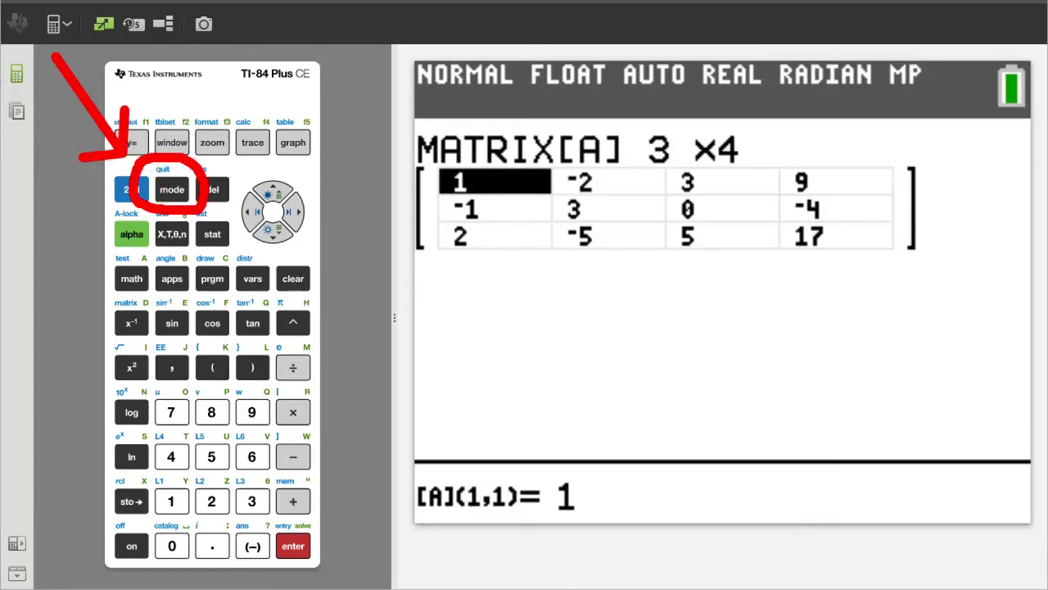
Quit the matrix editor to the home screen with 2nd QUIT
{"action": "left_click", "coordinate": [131, 193]}
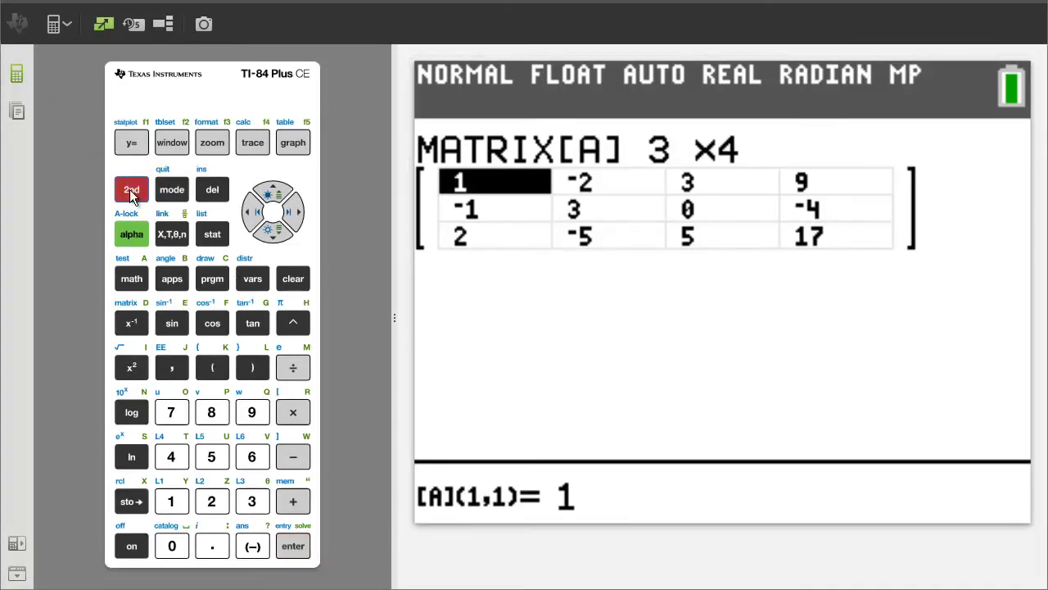
{"action": "left_click", "coordinate": [169, 190]}
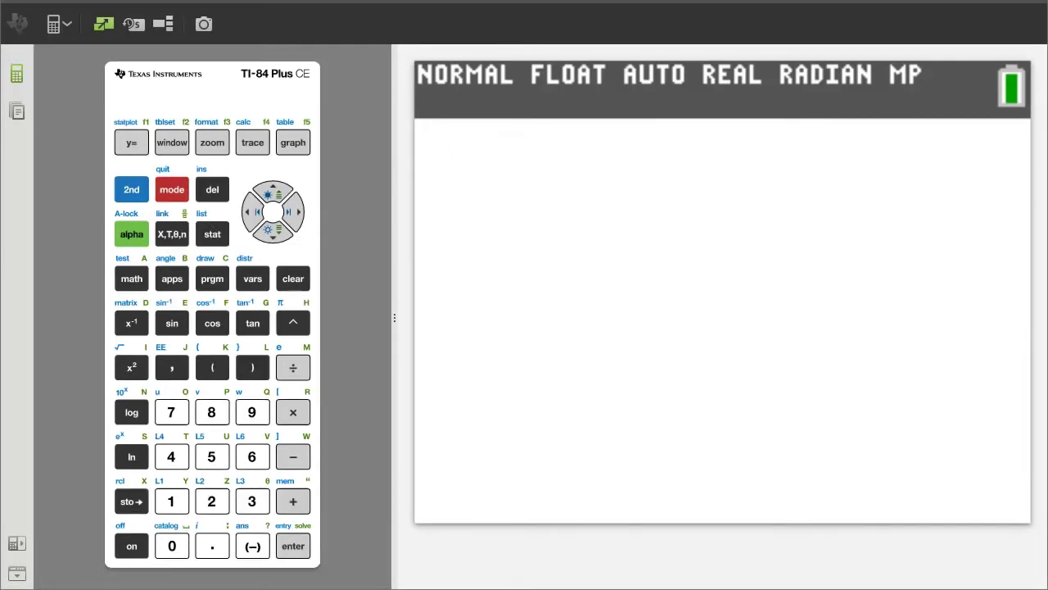
Paste rref( from the MATRIX MATH menu onto the home screen
{"action": "left_click", "coordinate": [131, 193]}
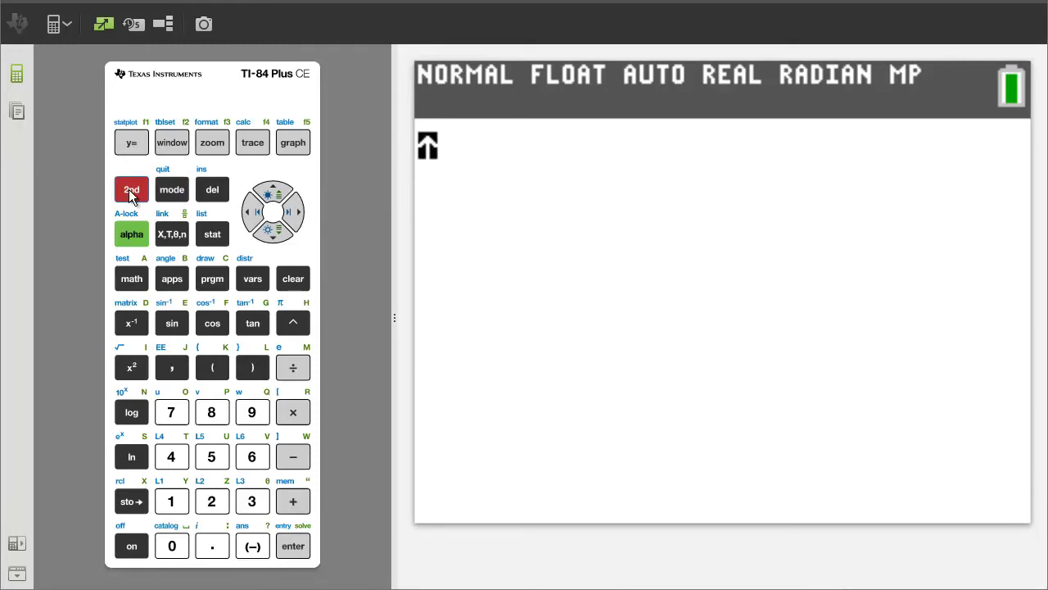
{"action": "left_click", "coordinate": [131, 324]}
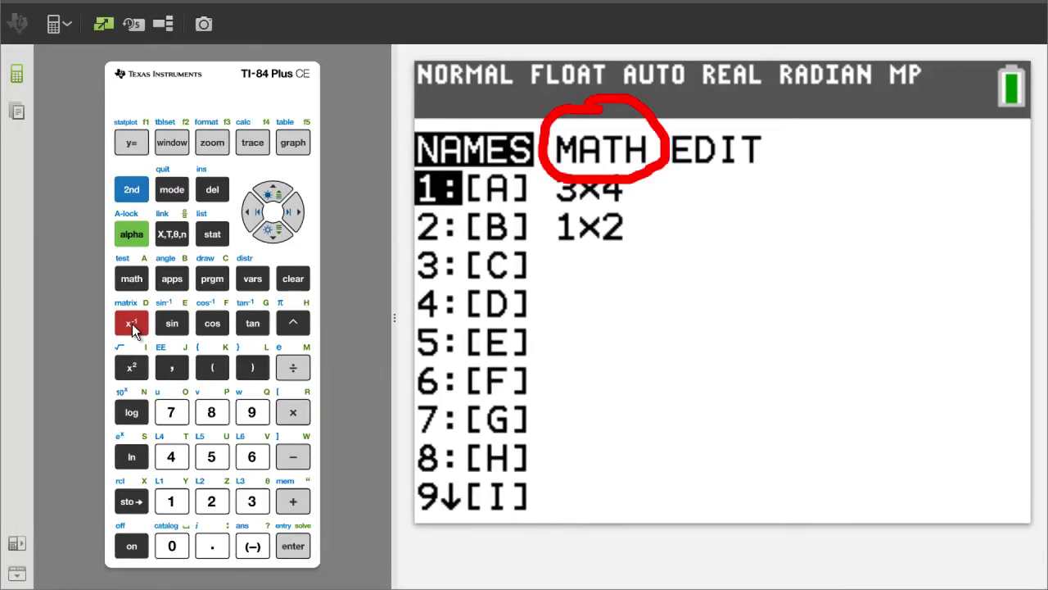
{"action": "left_click", "coordinate": [293, 214]}
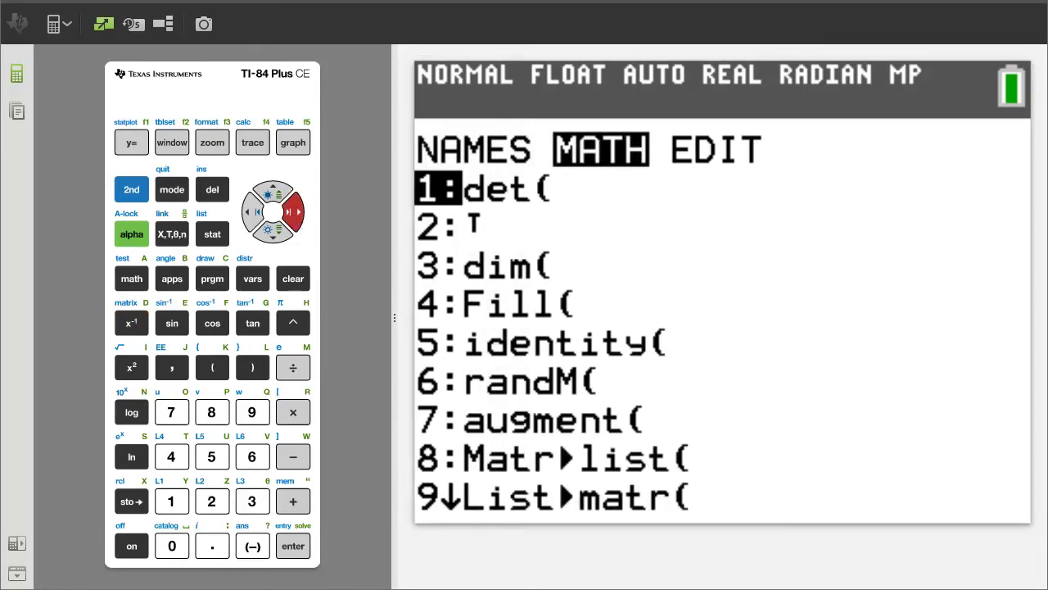
{"action": "left_click", "coordinate": [272, 235]}
{"action": "left_click", "coordinate": [271, 234]}
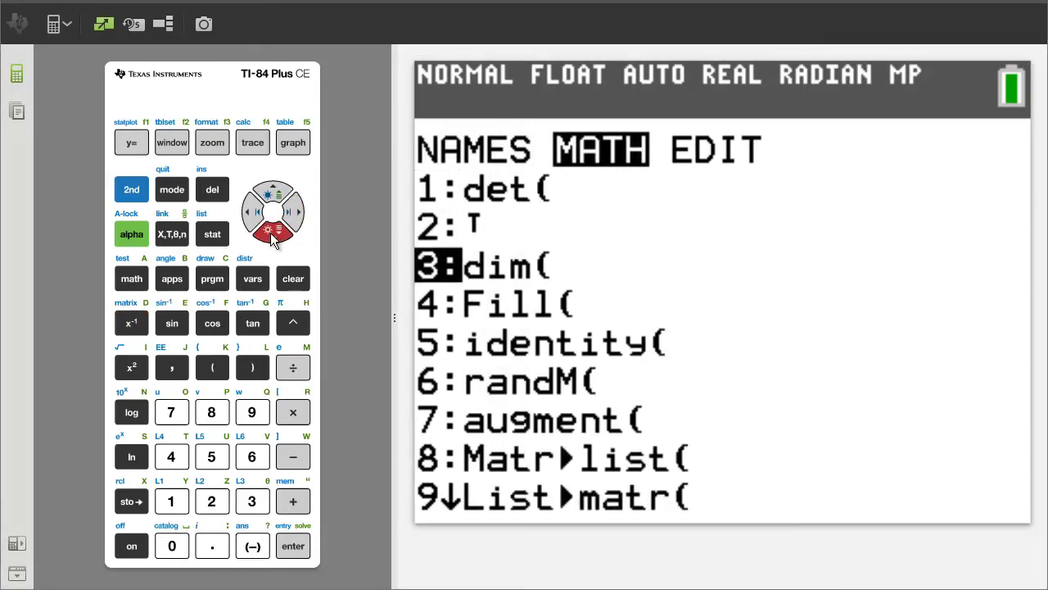
{"action": "left_click", "coordinate": [272, 234]}
{"action": "left_click", "coordinate": [272, 234]}
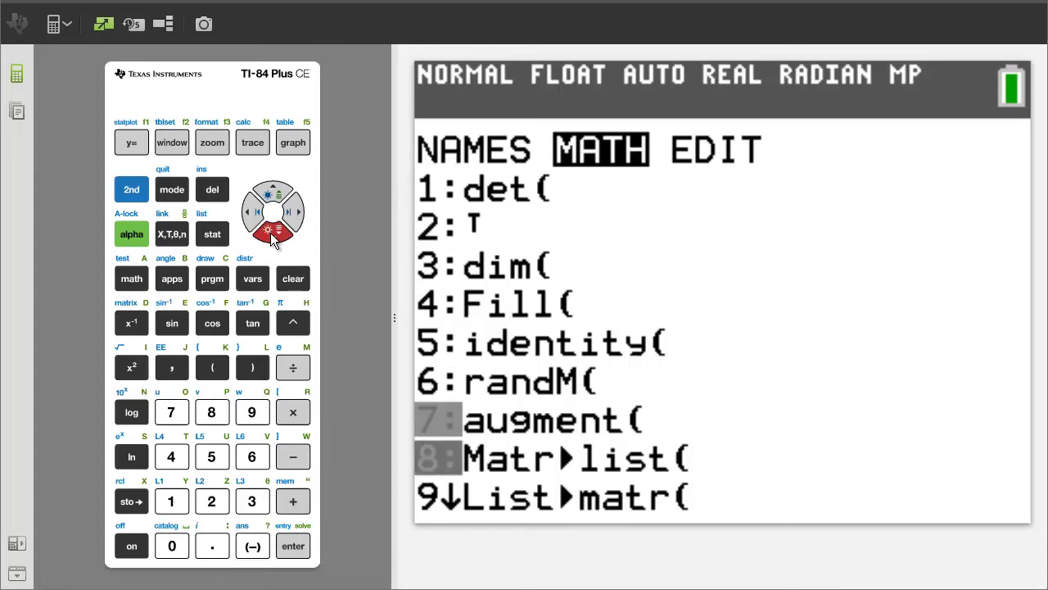
{"action": "left_click", "coordinate": [272, 234]}
{"action": "left_click", "coordinate": [272, 234]}
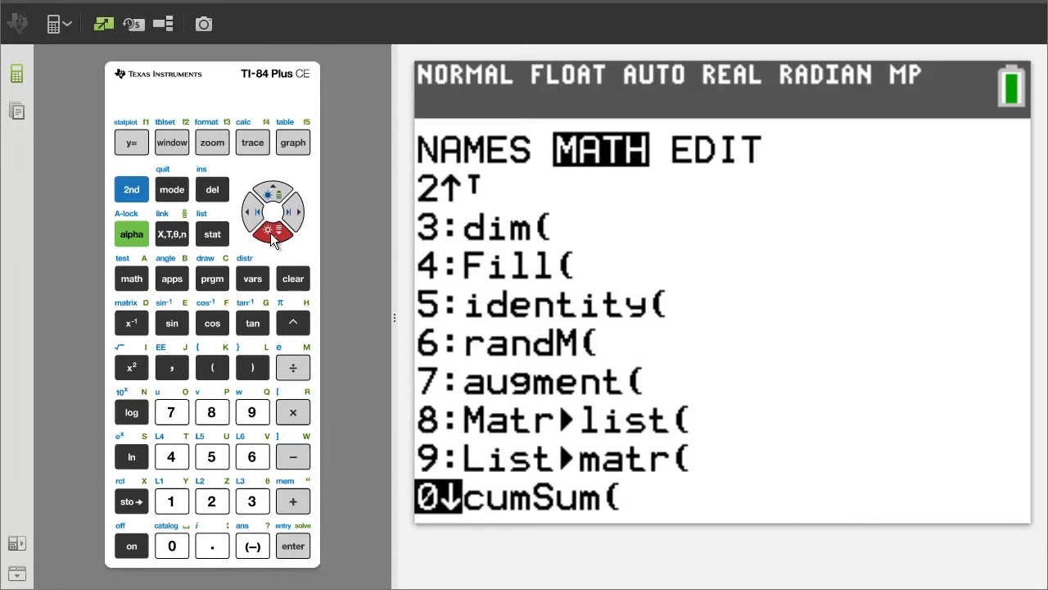
{"action": "left_click", "coordinate": [273, 236]}
{"action": "left_click", "coordinate": [272, 236]}
{"action": "left_click", "coordinate": [276, 193]}
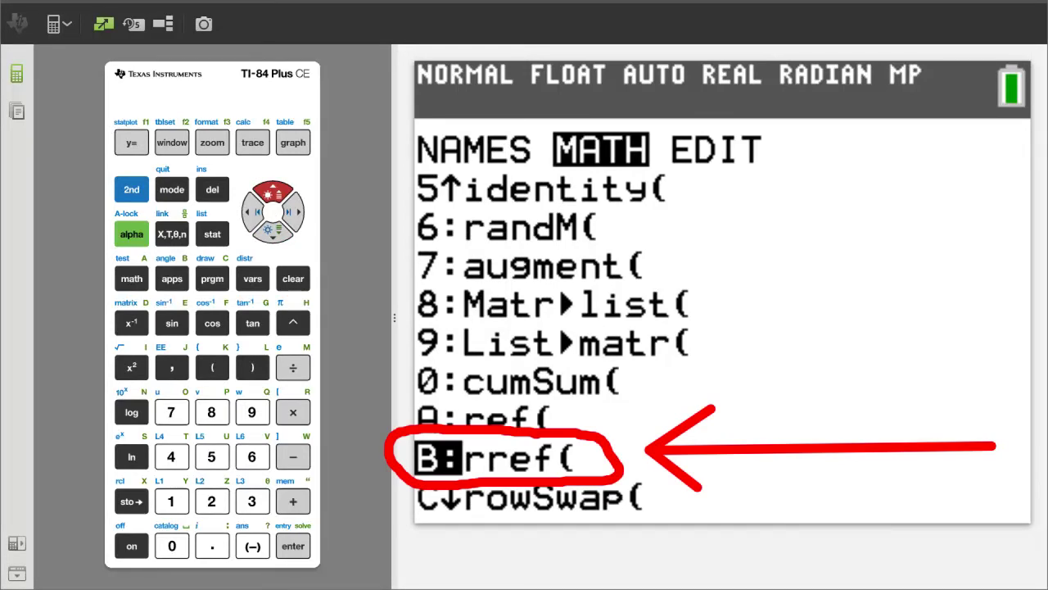
{"action": "left_click", "coordinate": [301, 550]}
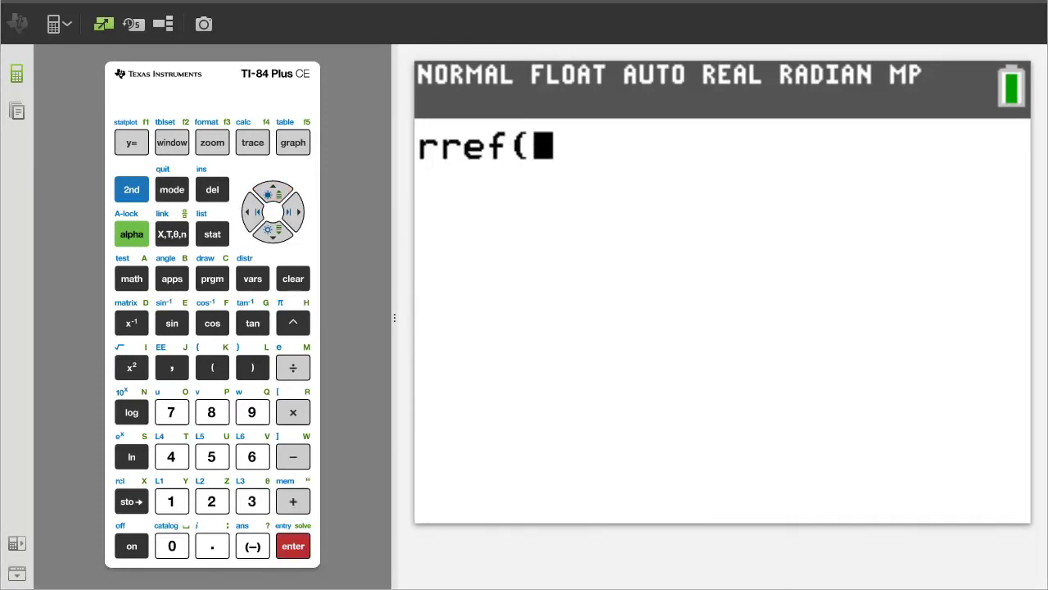
Insert matrix [A] and a closing parenthesis so the command reads rref([A])
{"action": "left_click", "coordinate": [129, 191]}
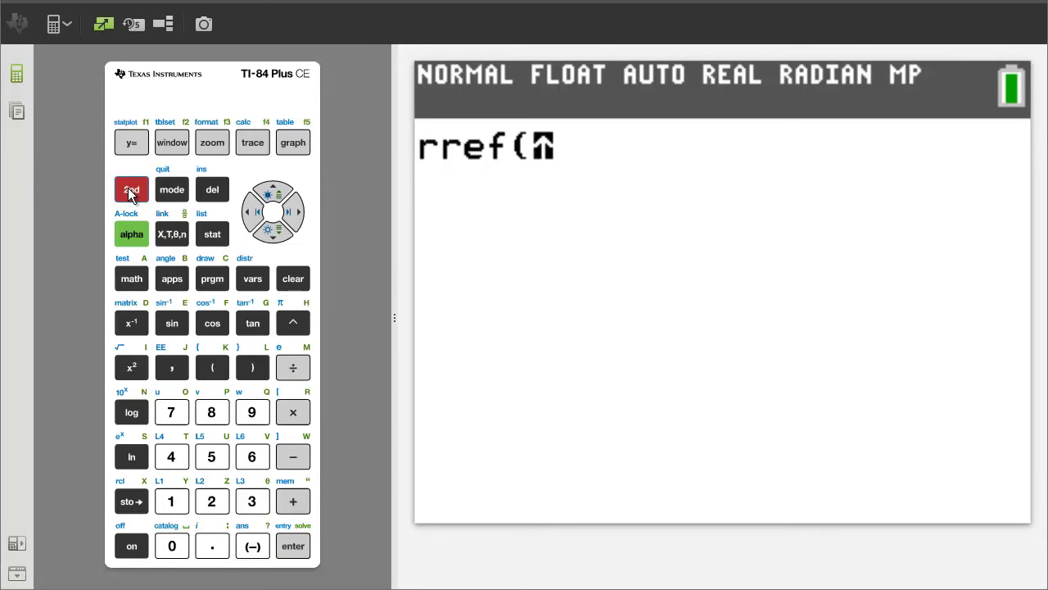
{"action": "left_click", "coordinate": [134, 325]}
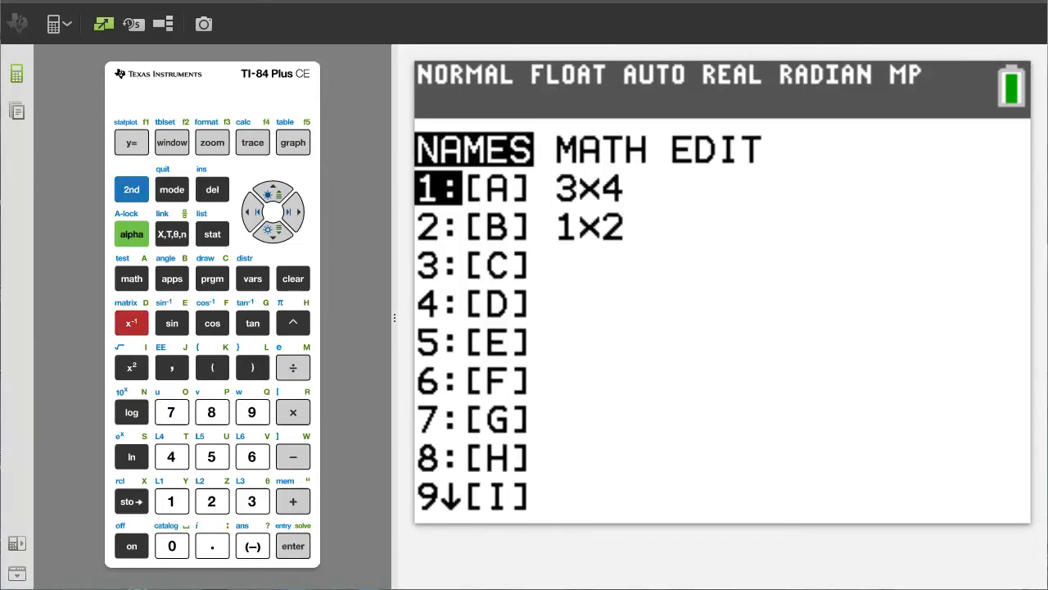
{"action": "left_click", "coordinate": [292, 545]}
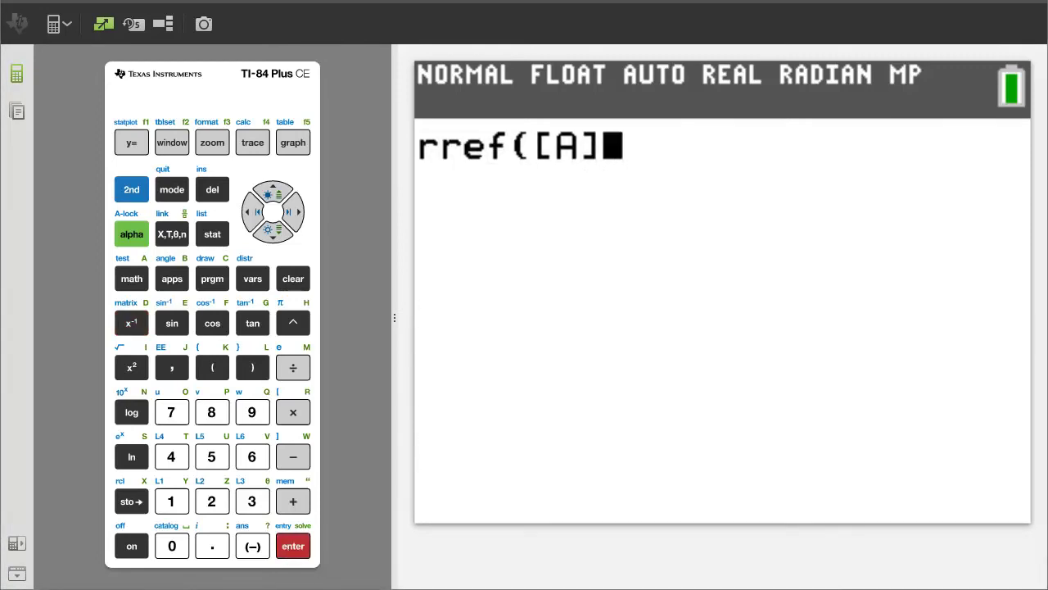
{"action": "left_click", "coordinate": [254, 369]}
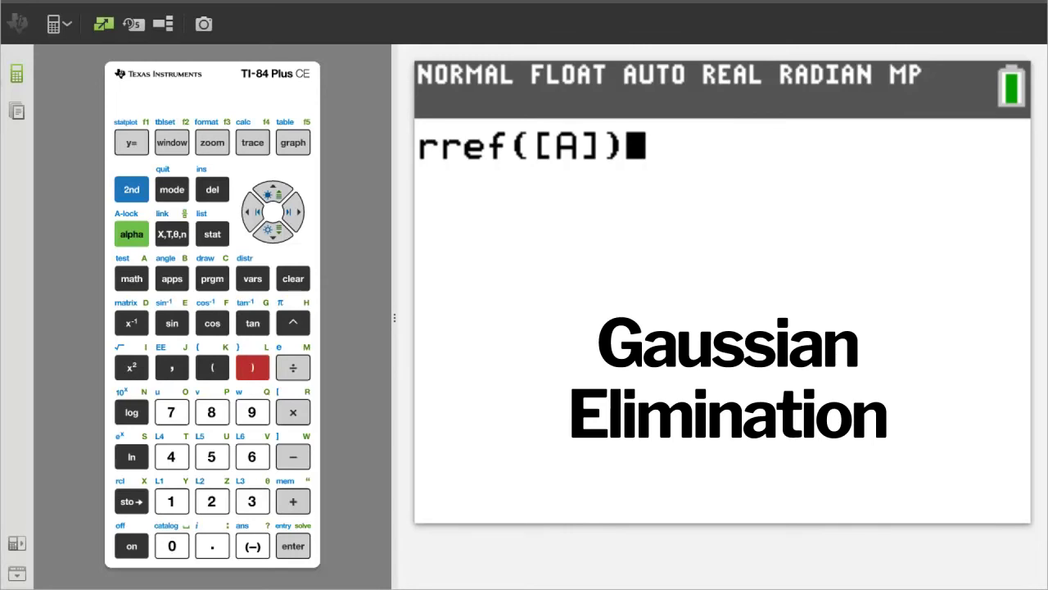
Evaluate rref([A]), yielding x=1, y=-1, z=2 in the last column
{"action": "left_click", "coordinate": [296, 550]}
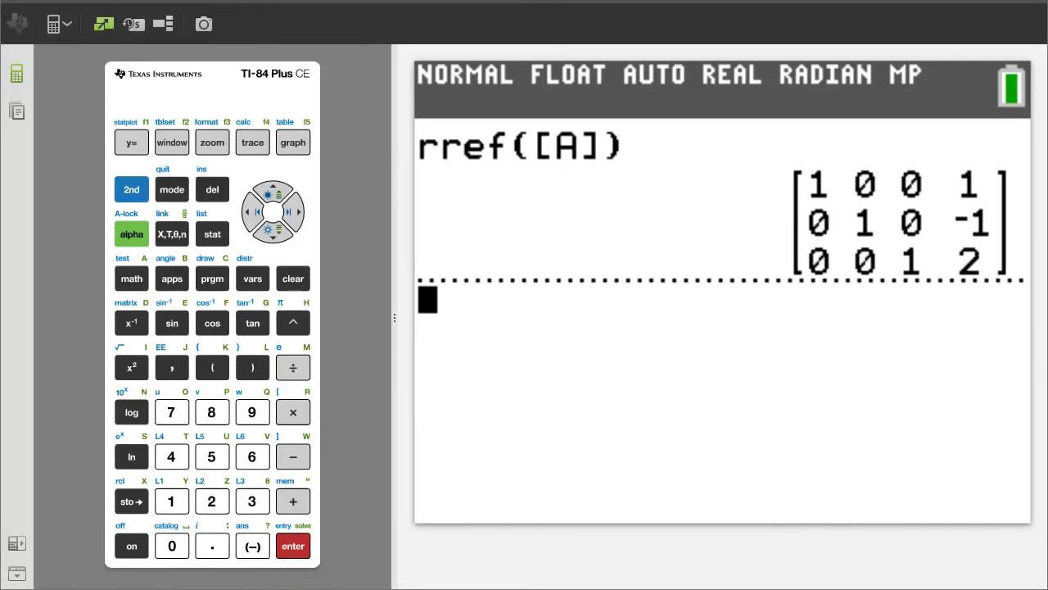
Open Mem Management/Delete from the MEM menu and highlight the Matrix category
{"action": "left_click", "coordinate": [134, 192]}
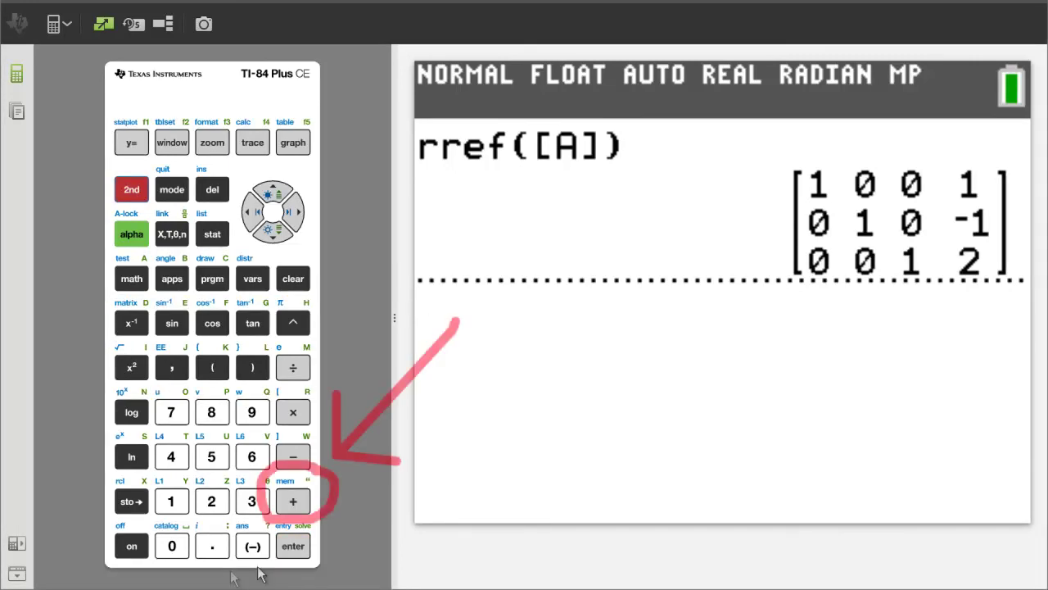
{"action": "left_click", "coordinate": [293, 501]}
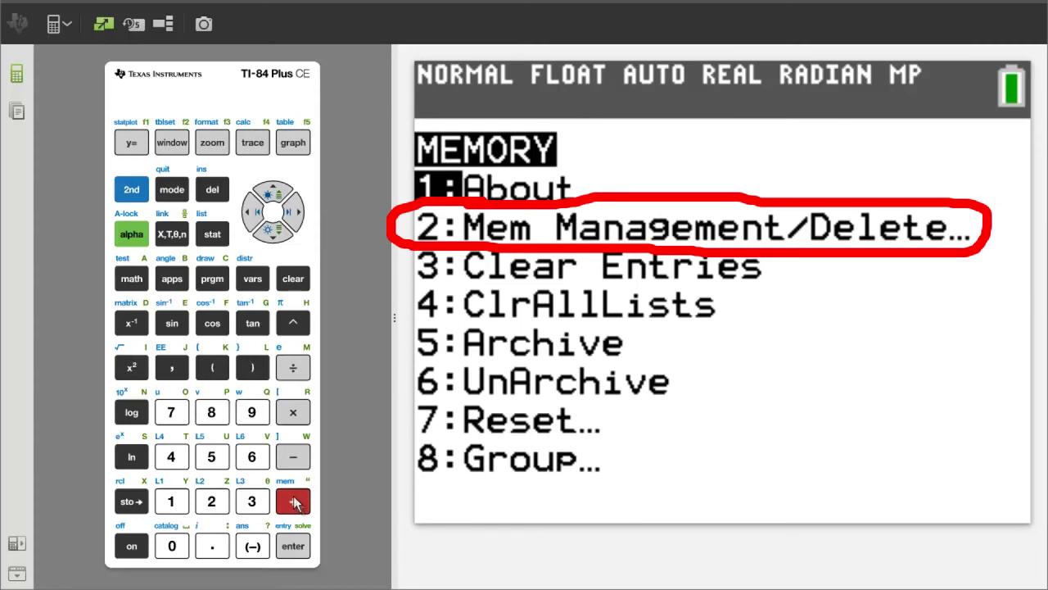
{"action": "left_click", "coordinate": [268, 236]}
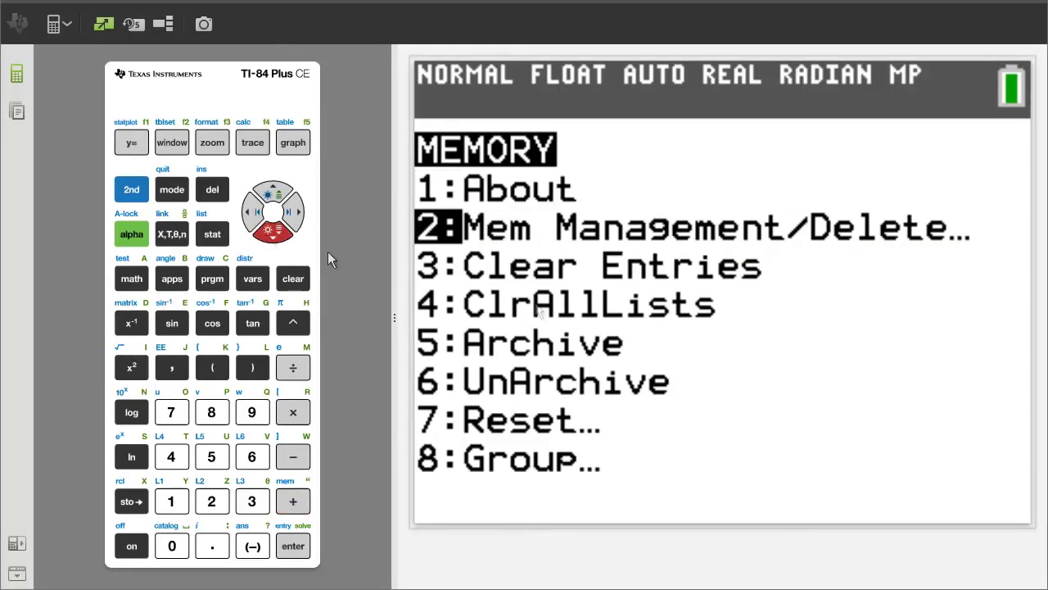
{"action": "left_click", "coordinate": [288, 549]}
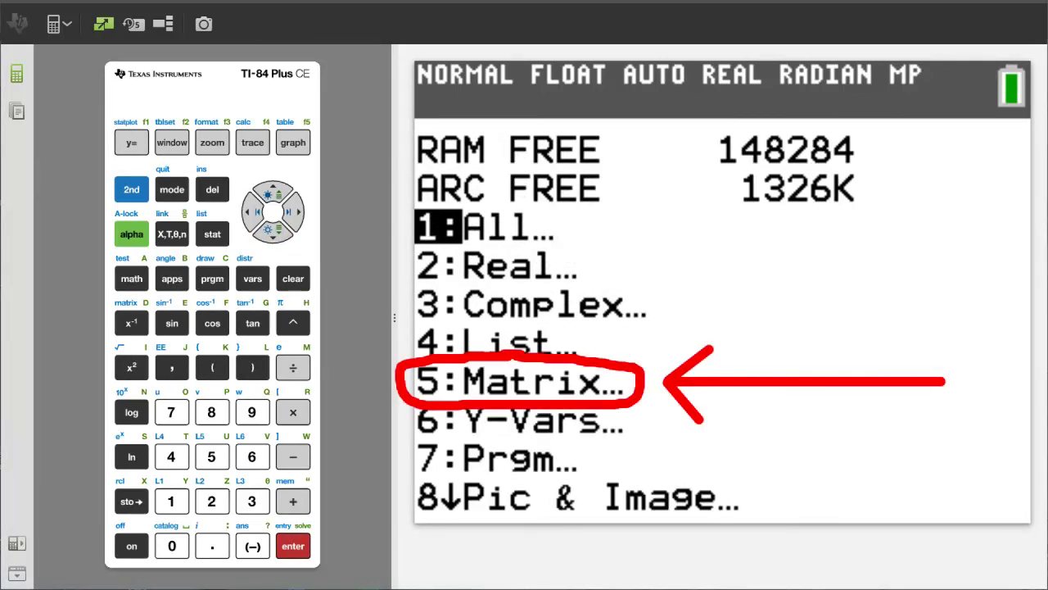
{"action": "left_click", "coordinate": [277, 237]}
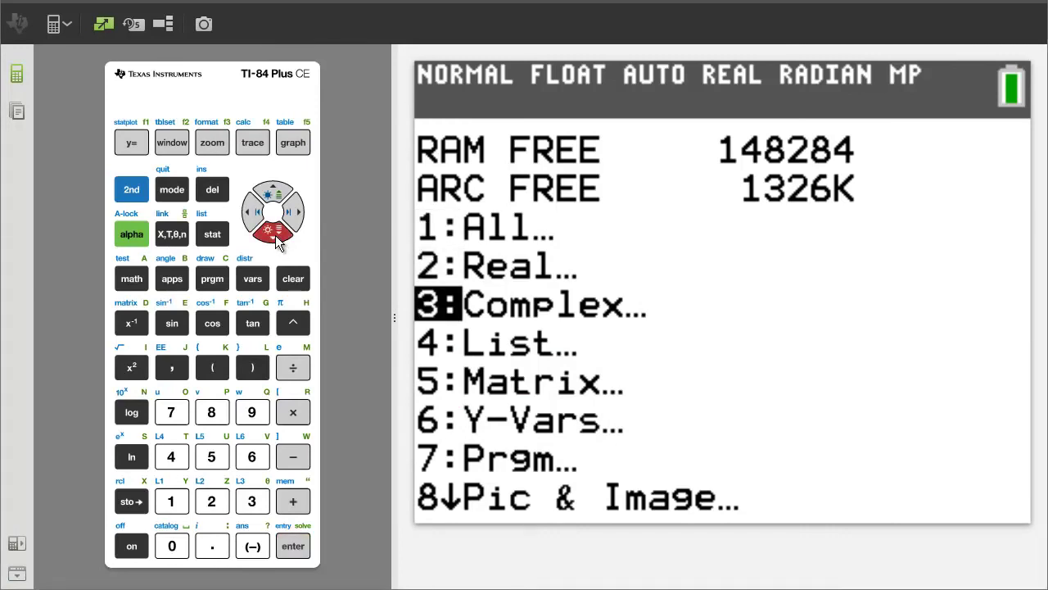
{"action": "left_click", "coordinate": [277, 237]}
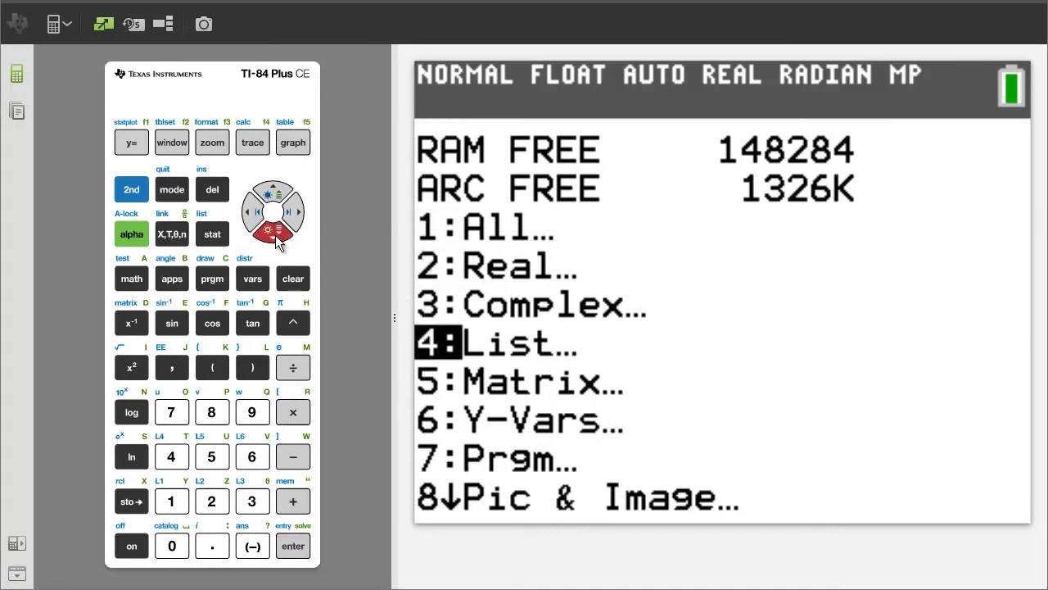
Delete matrices [A] and [B] from the Matrix list, then quit to the home screen
{"action": "left_click", "coordinate": [295, 548]}
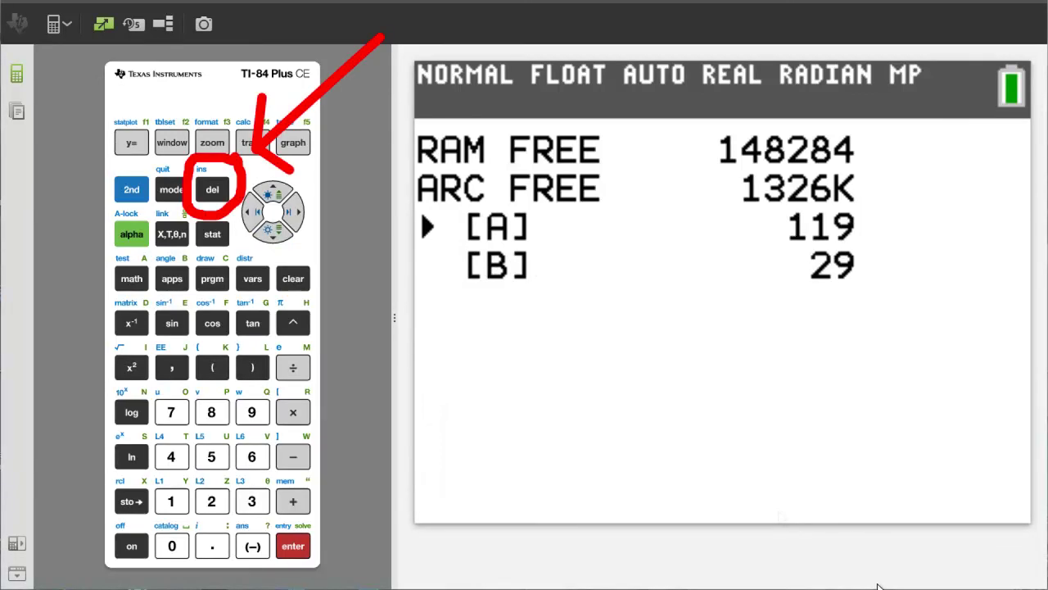
{"action": "left_click", "coordinate": [211, 190]}
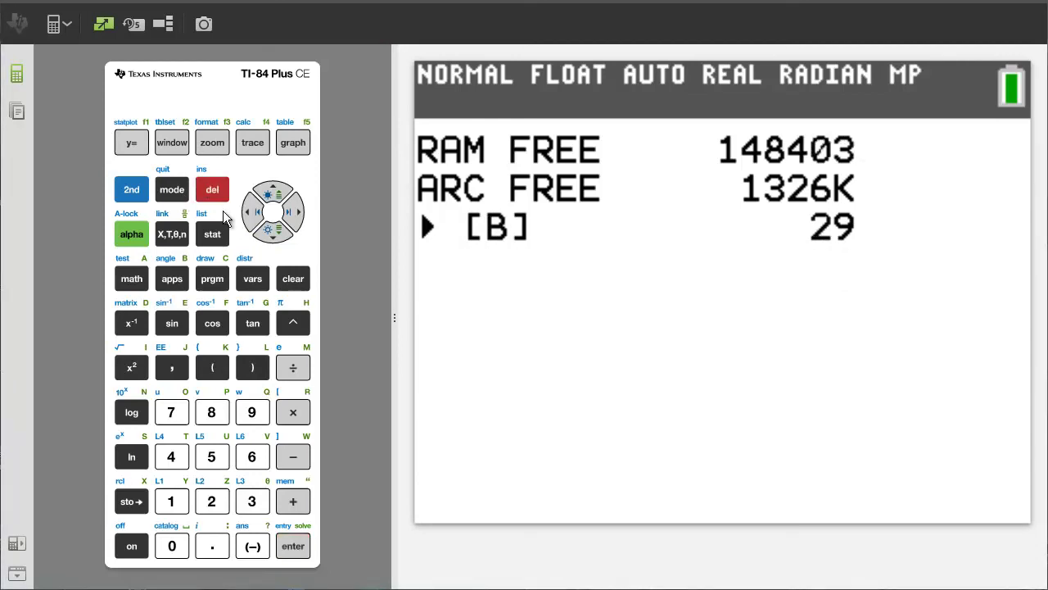
{"action": "left_click", "coordinate": [218, 192]}
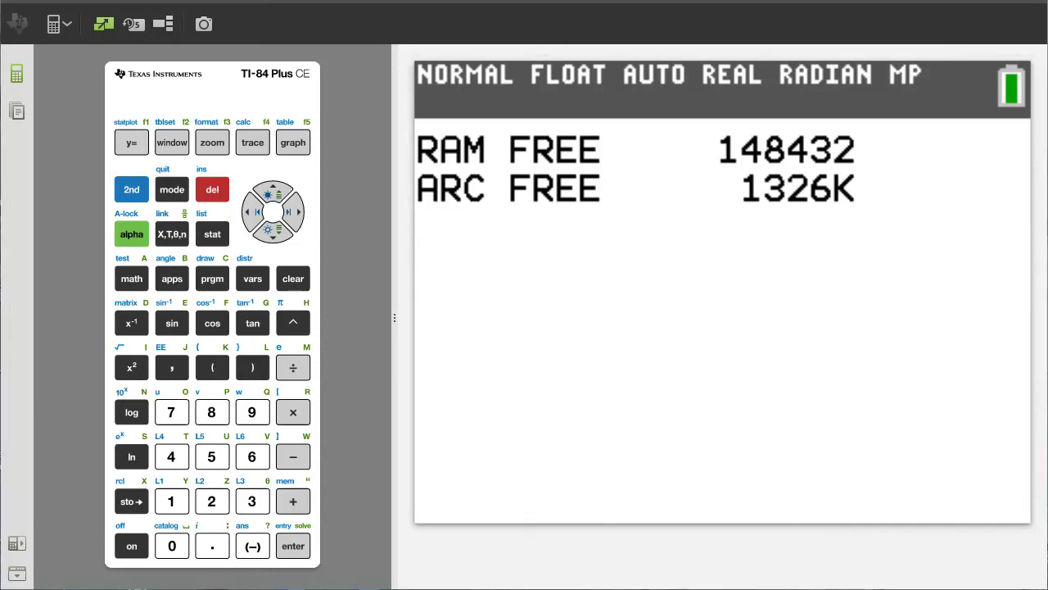
{"action": "left_click", "coordinate": [127, 191]}
{"action": "left_click", "coordinate": [168, 188]}
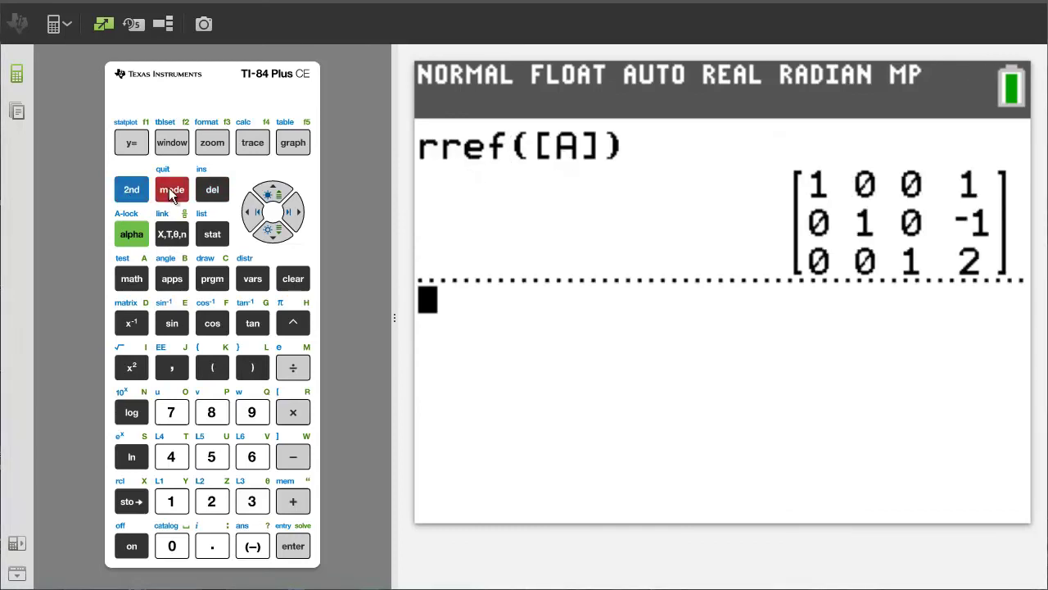